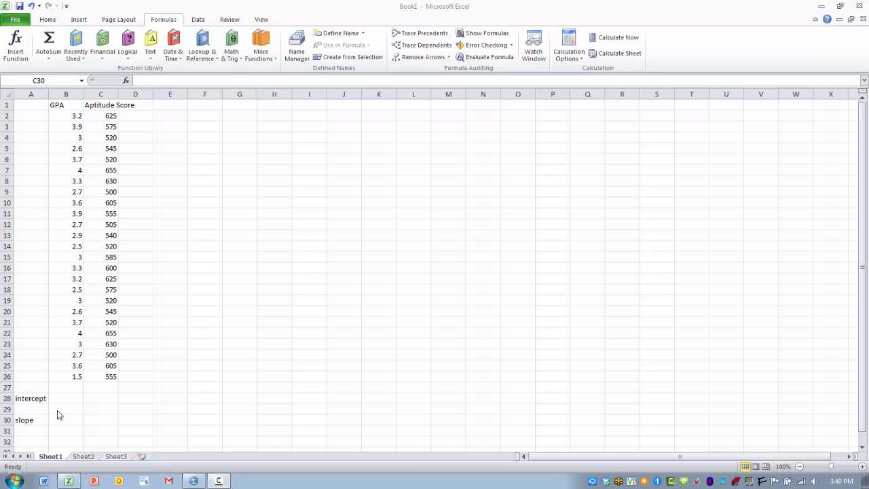
- Search the function library for 'intercept' to insert a function into C28
{"action": "left_click", "coordinate": [99, 399]}
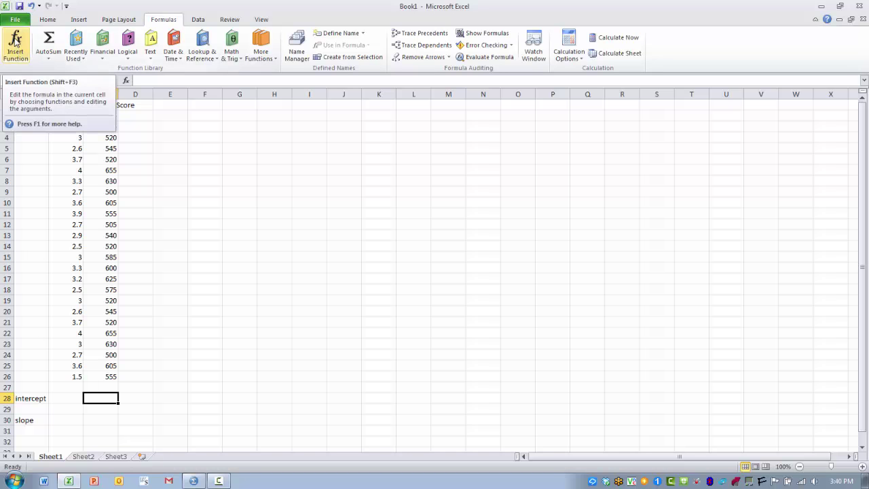
{"action": "left_click", "coordinate": [16, 41]}
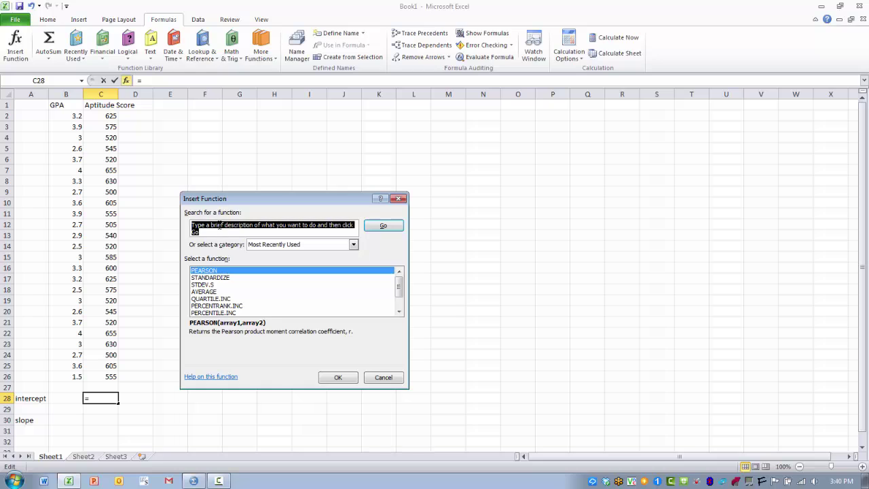
{"action": "type", "text": "interce"}
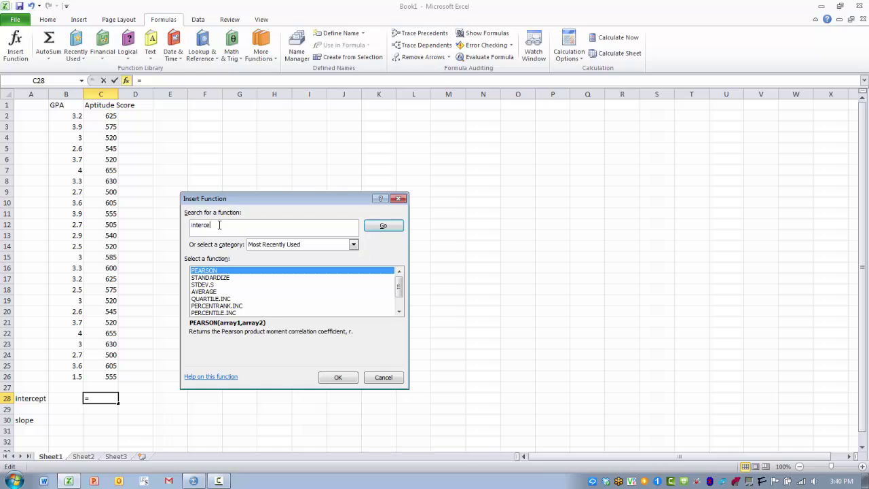
{"action": "type", "text": "pt"}
{"action": "left_click", "coordinate": [383, 226]}
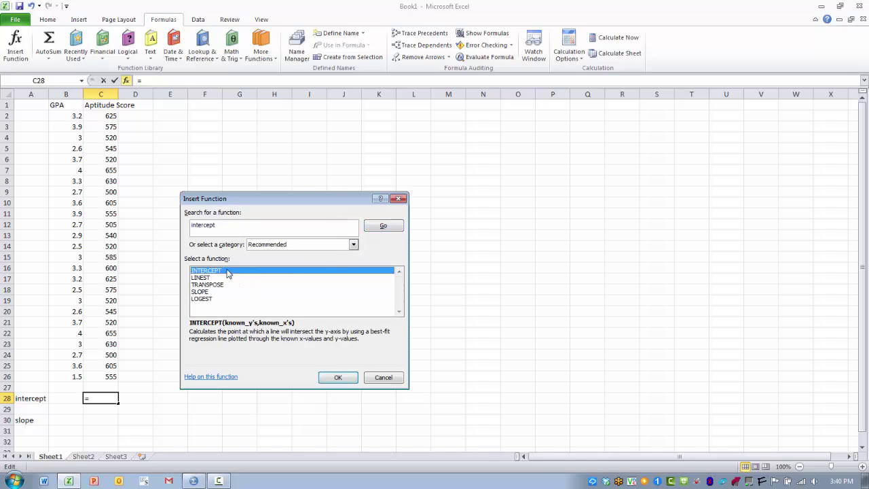
- Choose INTERCEPT with known y's B2:B26 and known x's C2:C26, previewing 0.145232339
{"action": "double_click", "coordinate": [229, 272]}
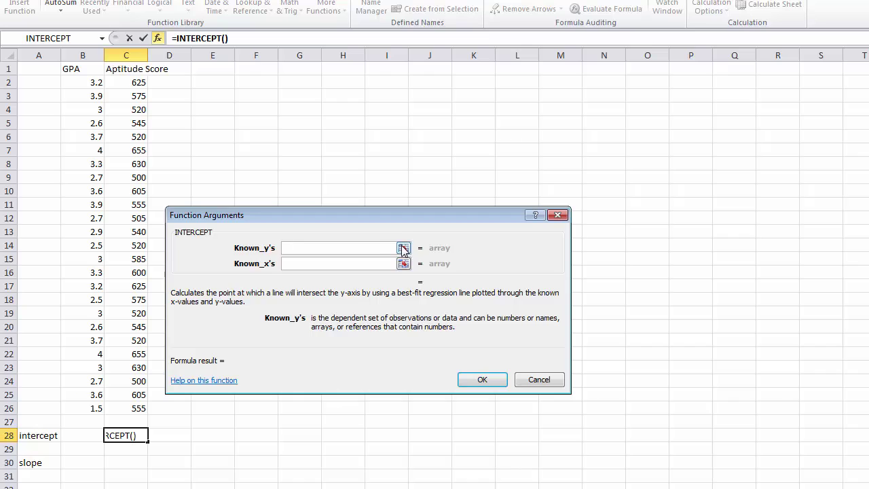
{"action": "left_click", "coordinate": [403, 249]}
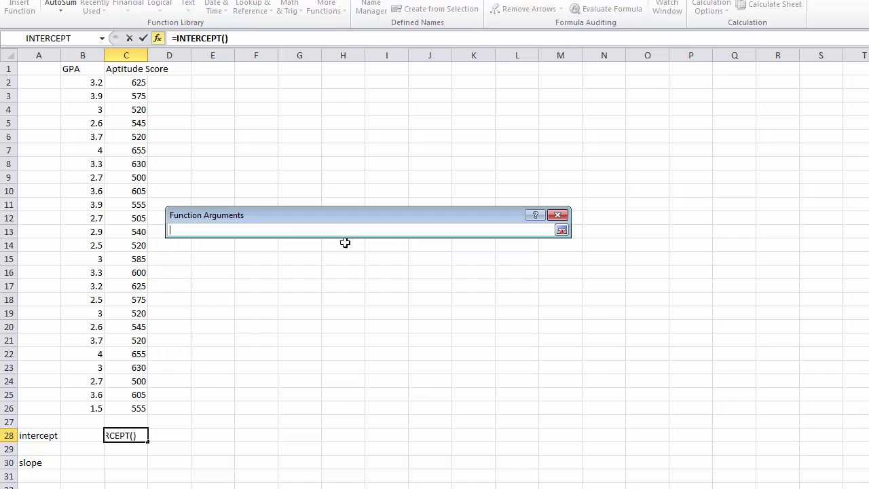
{"action": "left_click_drag", "start_coordinate": [82, 83], "coordinate": [91, 406]}
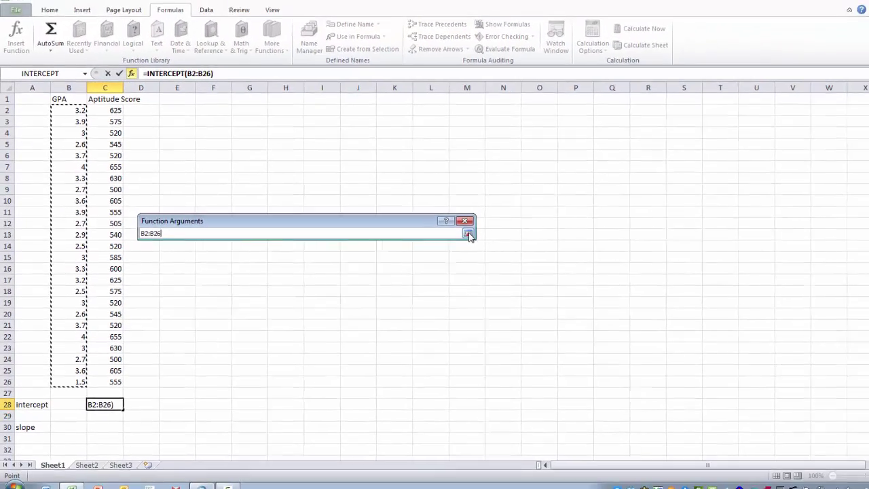
{"action": "left_click", "coordinate": [562, 231]}
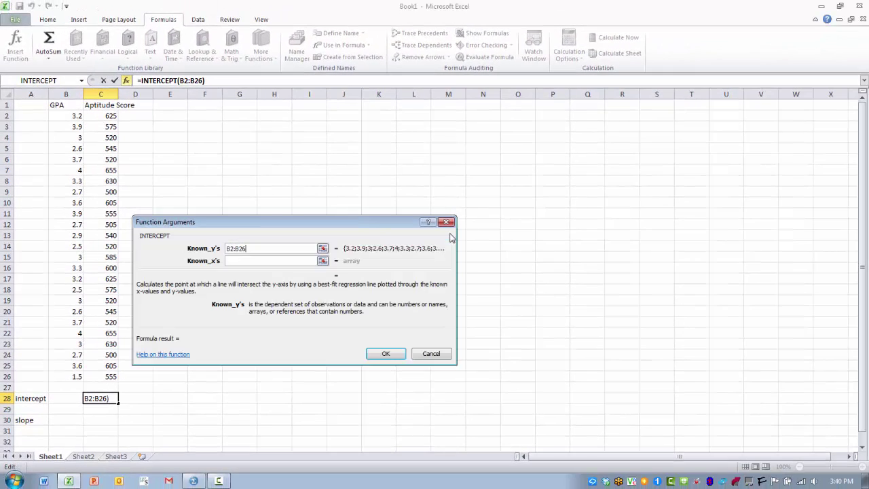
{"action": "left_click", "coordinate": [323, 262]}
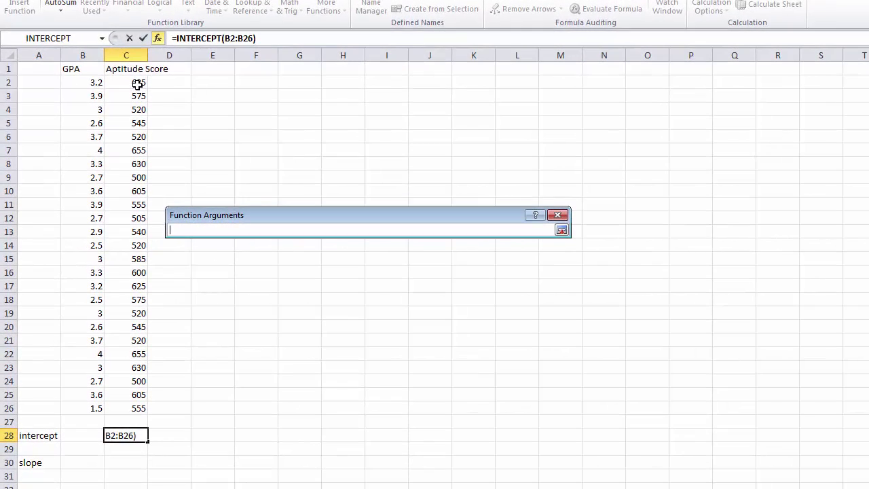
{"action": "left_click_drag", "start_coordinate": [138, 83], "coordinate": [147, 291]}
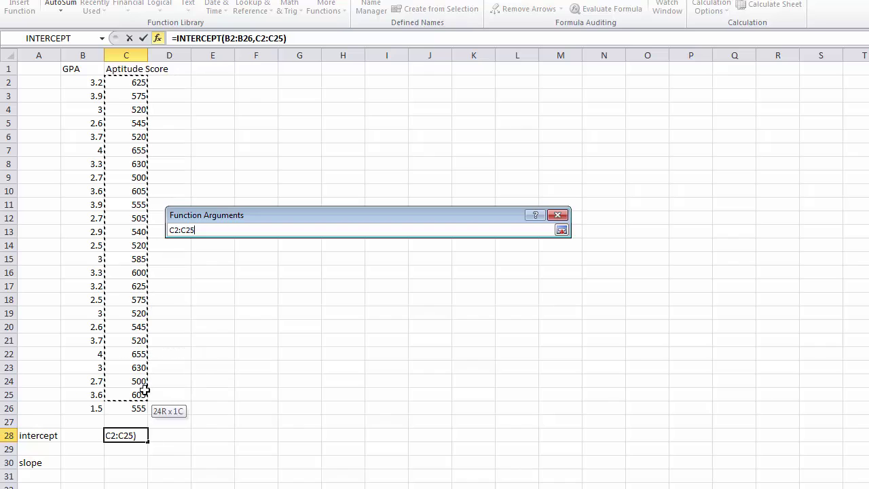
{"action": "left_click_drag", "start_coordinate": [146, 291], "coordinate": [145, 405]}
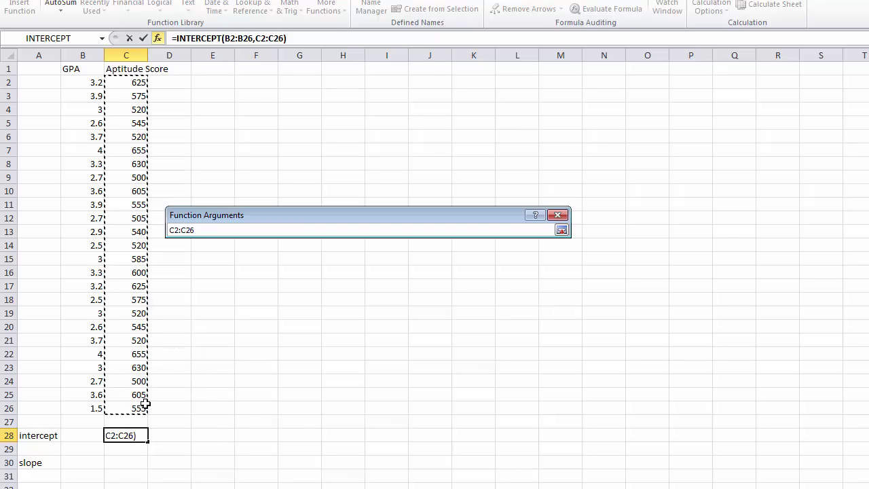
{"action": "left_click", "coordinate": [563, 231]}
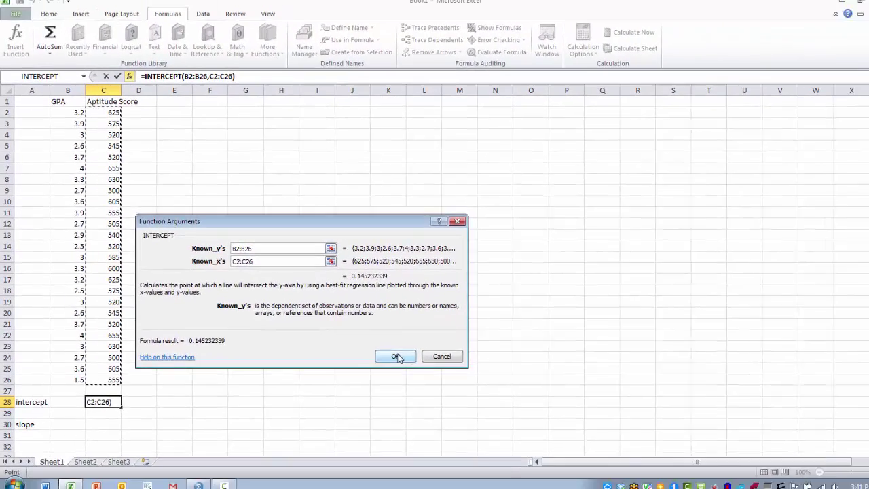
- Commit the INTERCEPT formula so C28 shows 0.145232, then select C30
{"action": "left_click", "coordinate": [397, 357]}
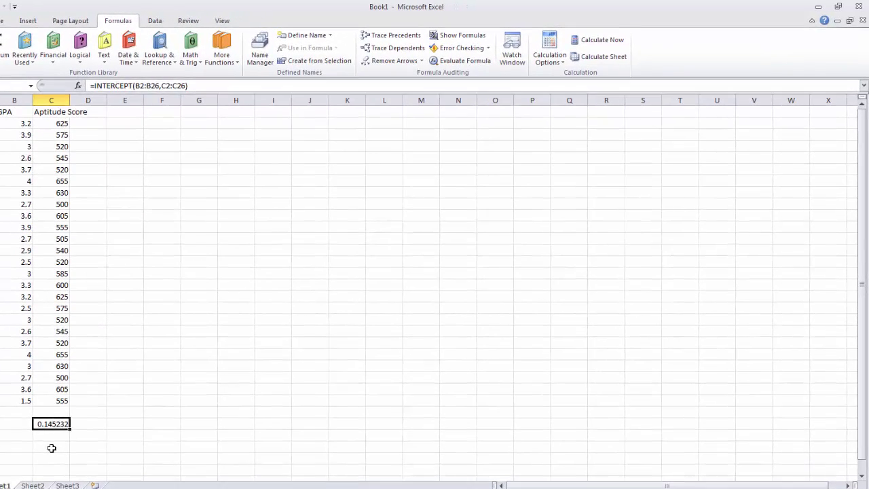
{"action": "left_click", "coordinate": [51, 449]}
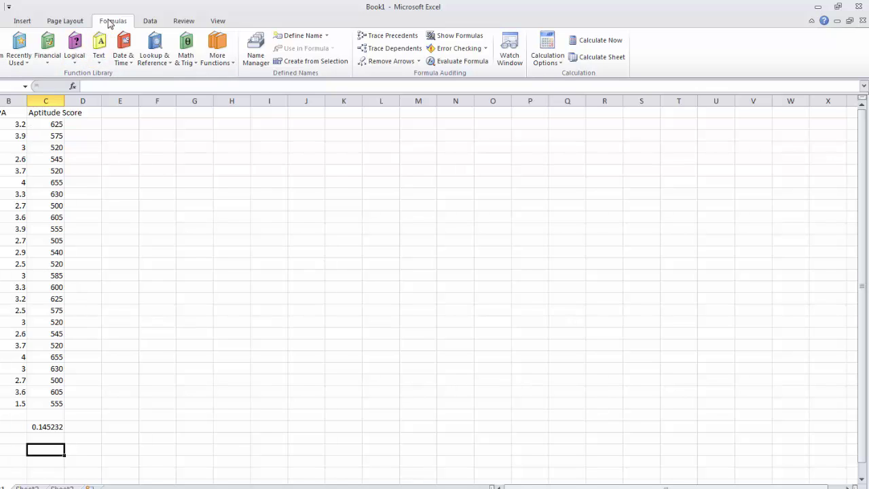
- Search for 'slope' and open the SLOPE function's arguments for C30
{"action": "left_click", "coordinate": [2, 48]}
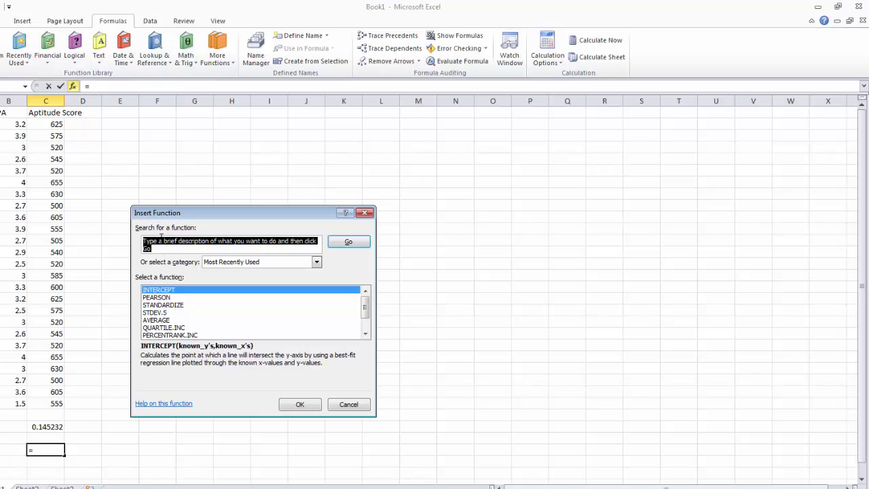
{"action": "type", "text": "slope"}
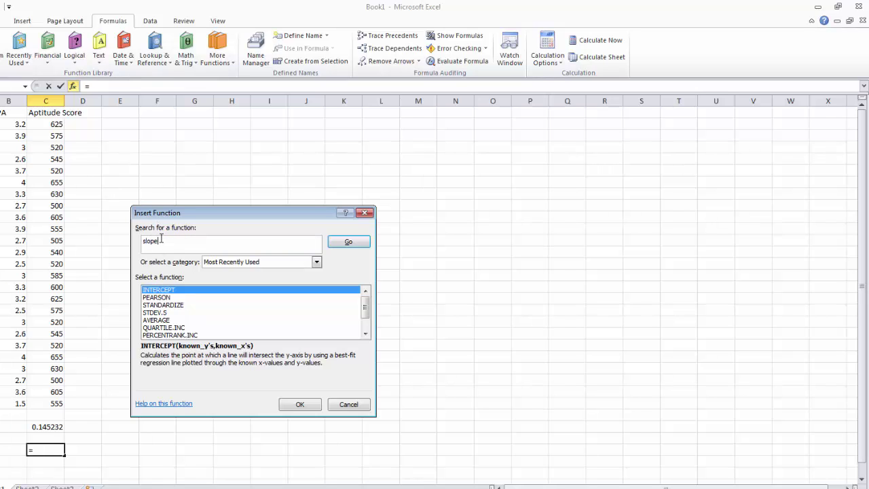
{"action": "left_click", "coordinate": [345, 243]}
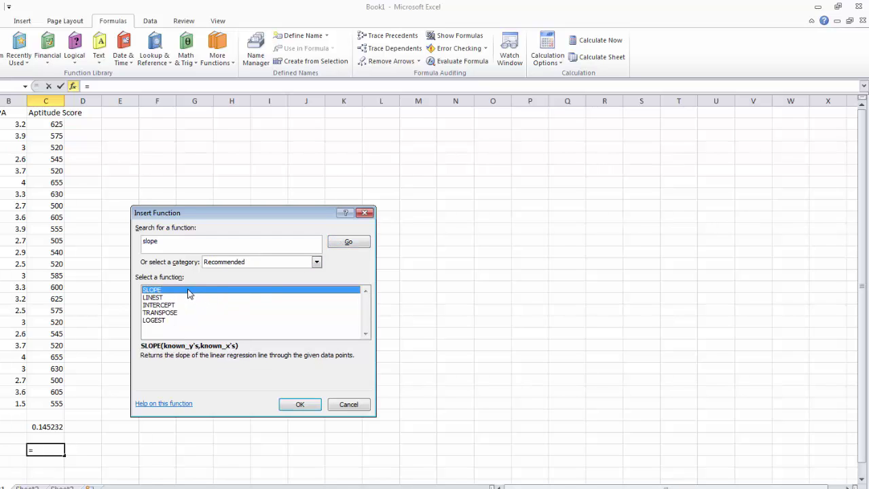
{"action": "double_click", "coordinate": [188, 294]}
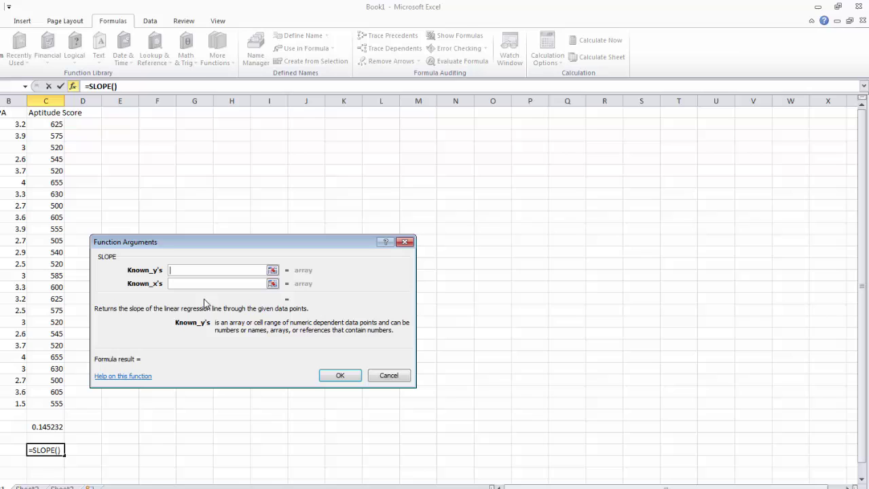
- Give SLOPE known y's B2:B26 and known x's C2:C26 and confirm, yielding 0.005241
{"action": "left_click", "coordinate": [272, 271]}
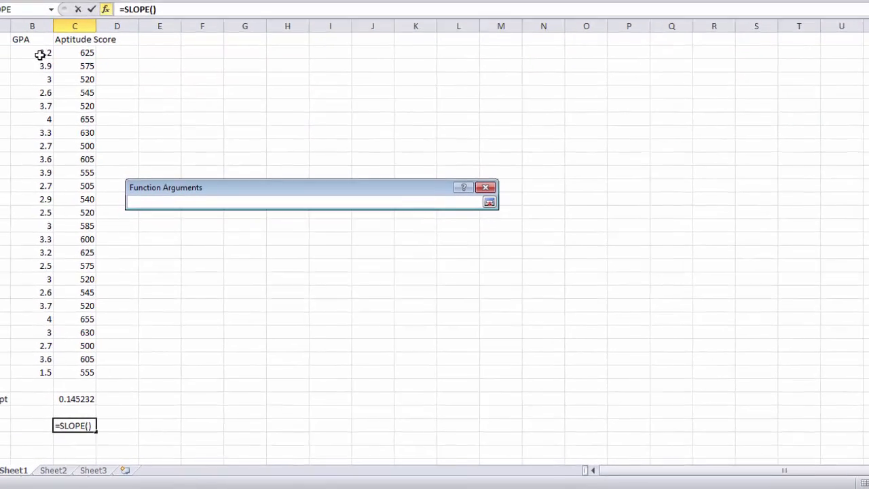
{"action": "left_click_drag", "start_coordinate": [39, 54], "coordinate": [49, 368]}
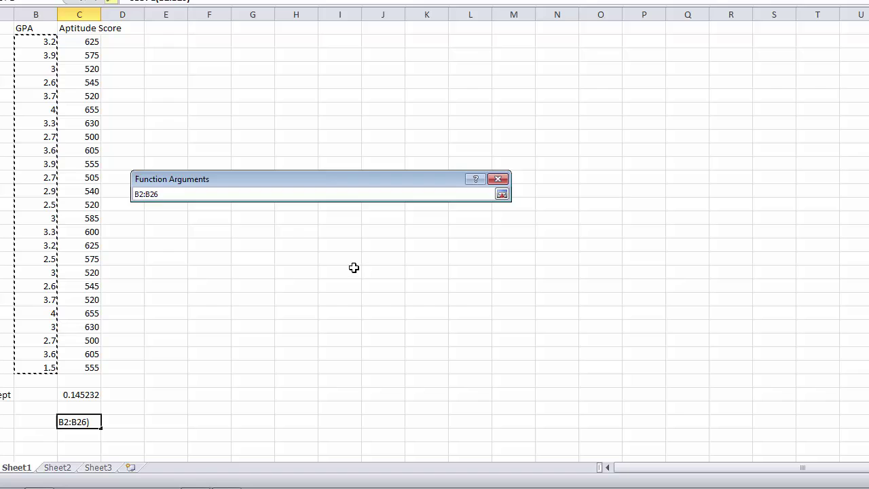
{"action": "left_click", "coordinate": [502, 195]}
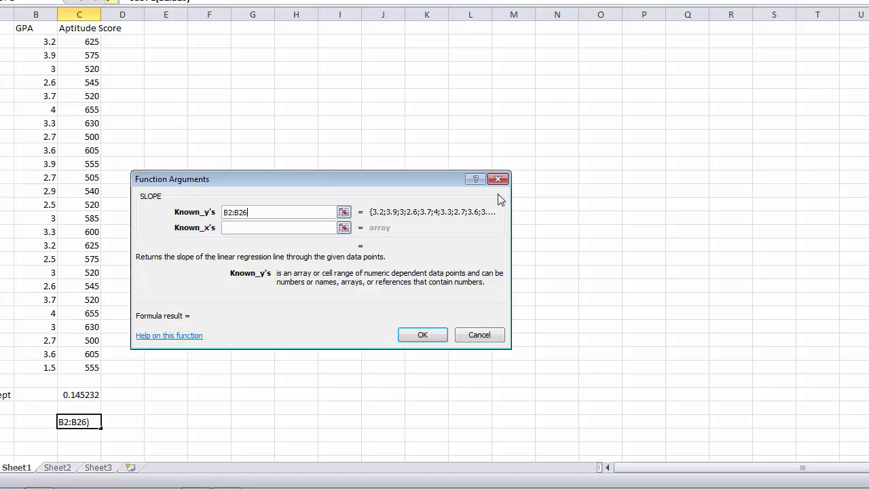
{"action": "left_click", "coordinate": [344, 229]}
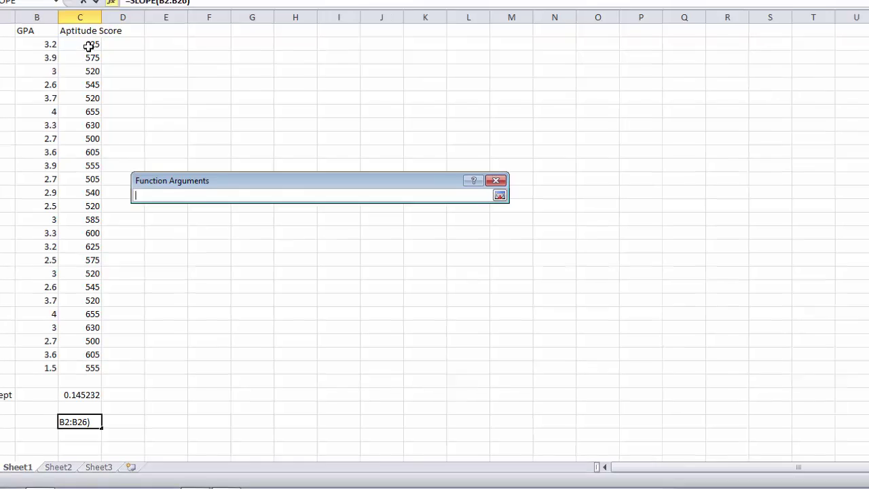
{"action": "left_click_drag", "start_coordinate": [88, 45], "coordinate": [114, 291]}
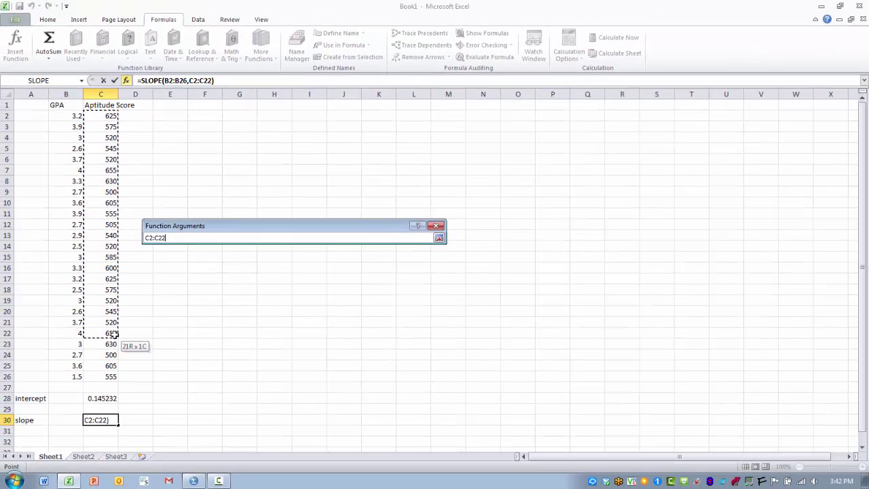
{"action": "left_click_drag", "start_coordinate": [115, 291], "coordinate": [111, 375]}
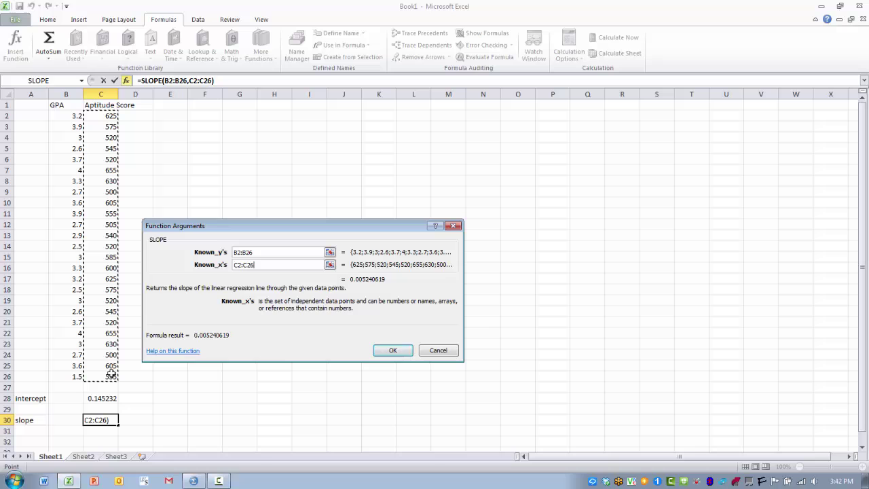
{"action": "left_click", "coordinate": [390, 350]}
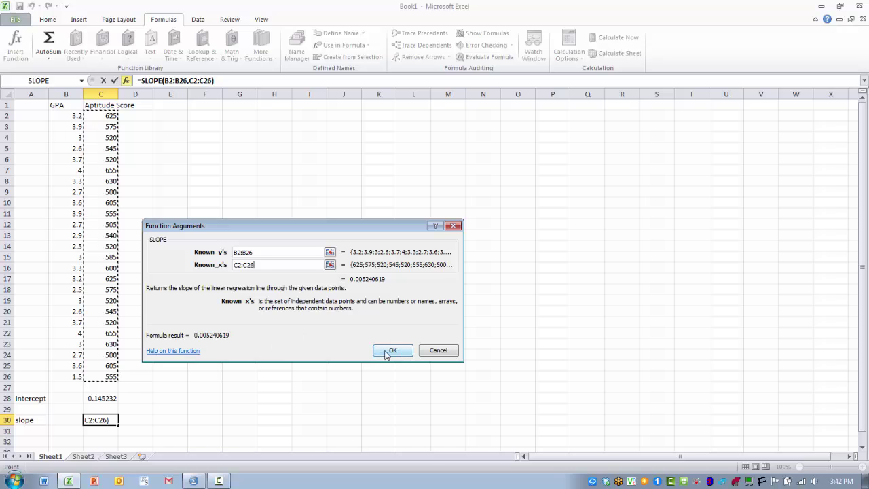